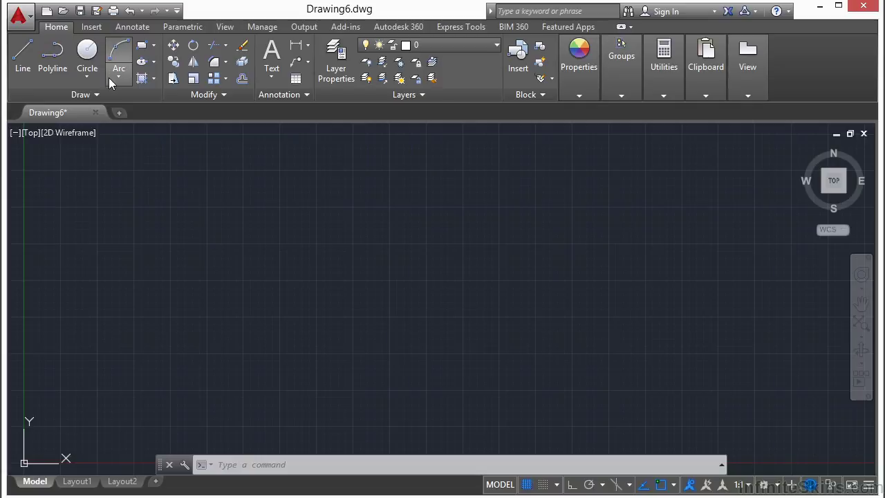
- Draw a single short slanted line segment near the middle of the empty drawing
left_click(28, 60)
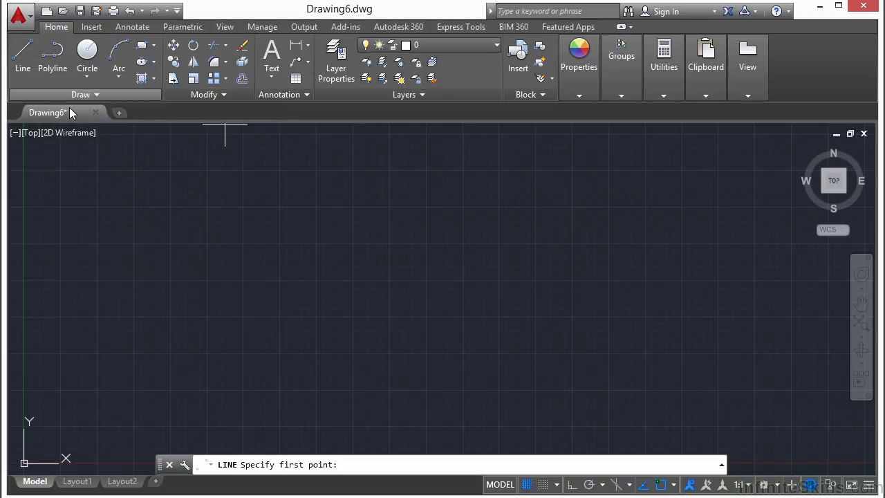
left_click(244, 251)
left_click(341, 233)
right_click(416, 250)
left_click(442, 255)
- Select the slanted line with a crossing window and erase it
left_click(347, 253)
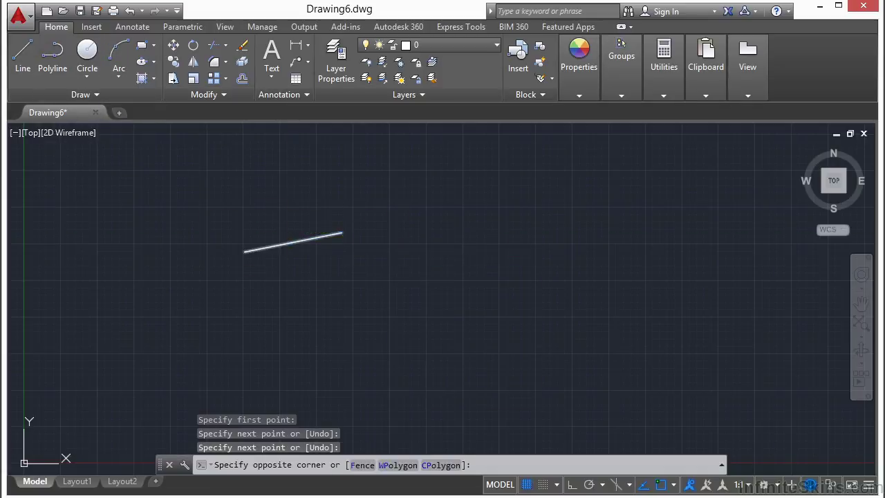
left_click(296, 200)
right_click(294, 189)
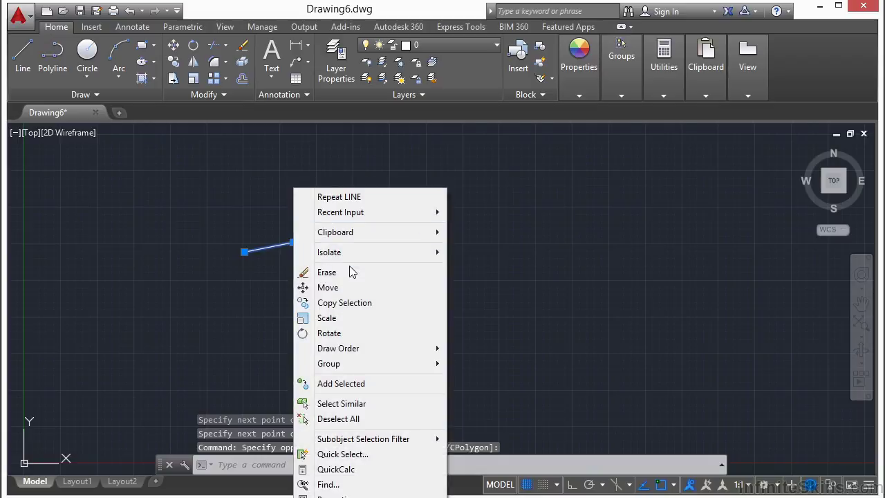
left_click(326, 271)
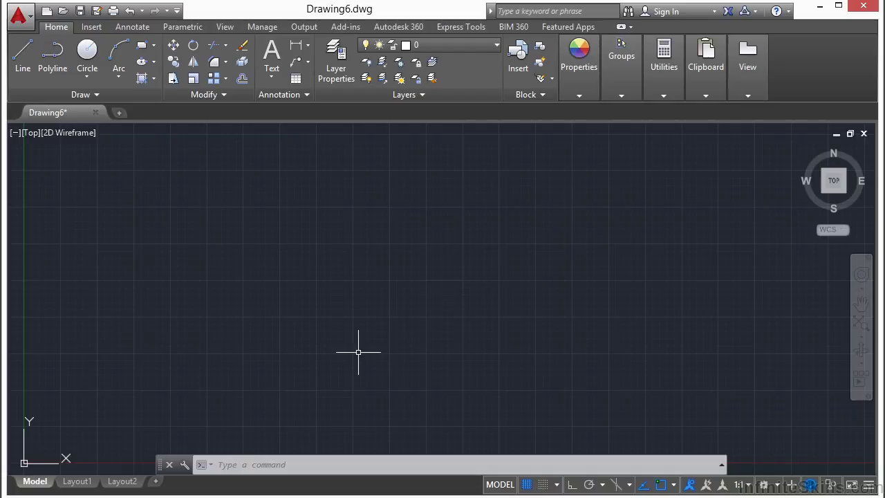
type("LINE")
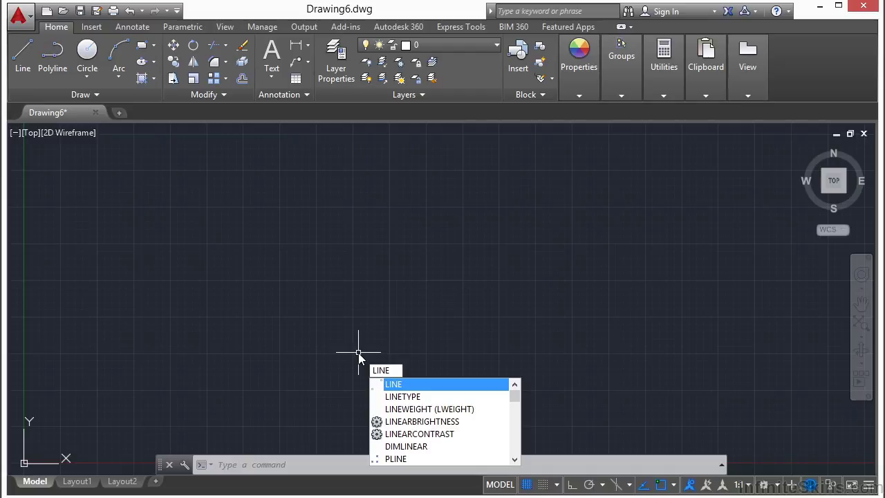
key("BackSpace")
key("BackSpace")
key("BackSpace")
key("BackSpace")
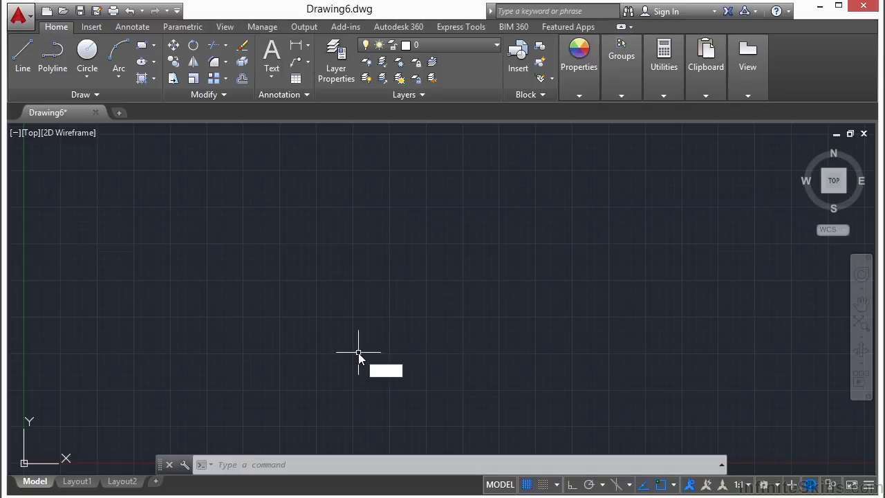
key("Escape")
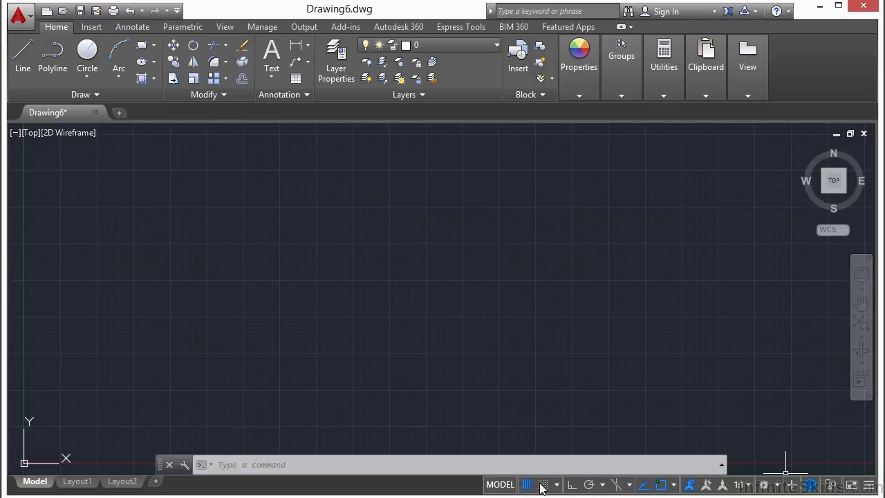
- Add the Dynamic Input toggle to the status bar and turn dynamic input off
left_click(869, 490)
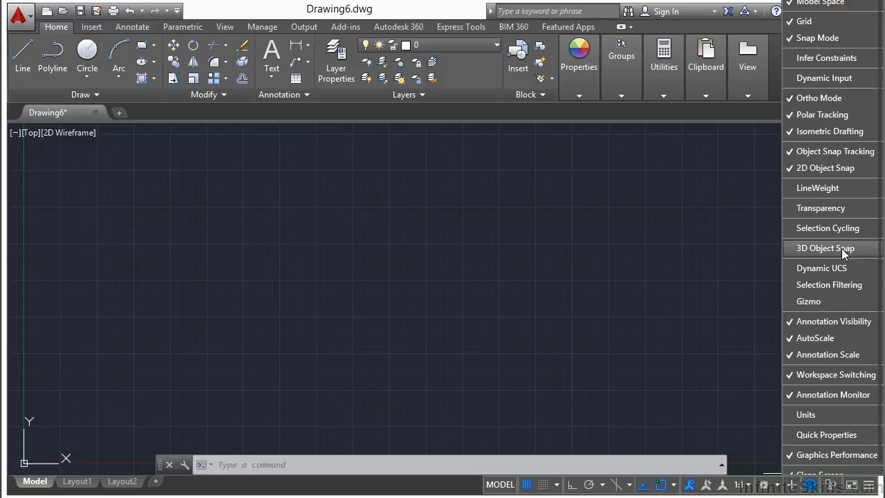
left_click(828, 78)
left_click(828, 78)
left_click(828, 78)
left_click(828, 78)
left_click(828, 78)
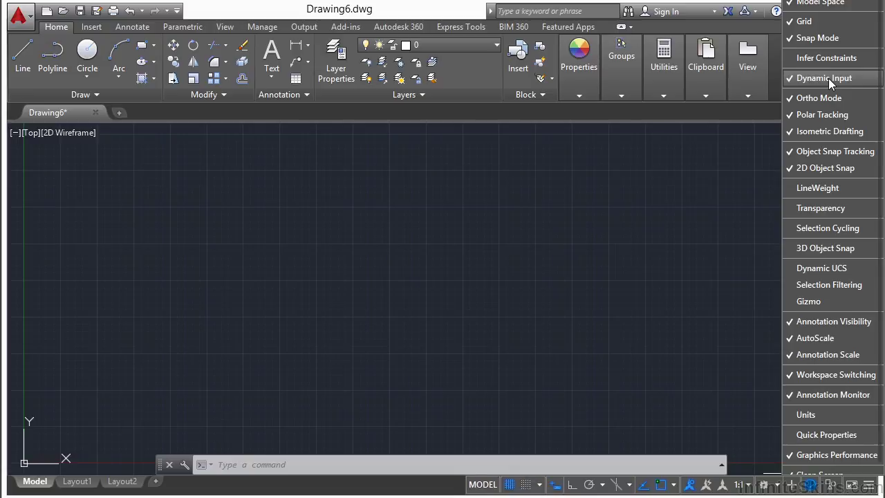
left_click(561, 488)
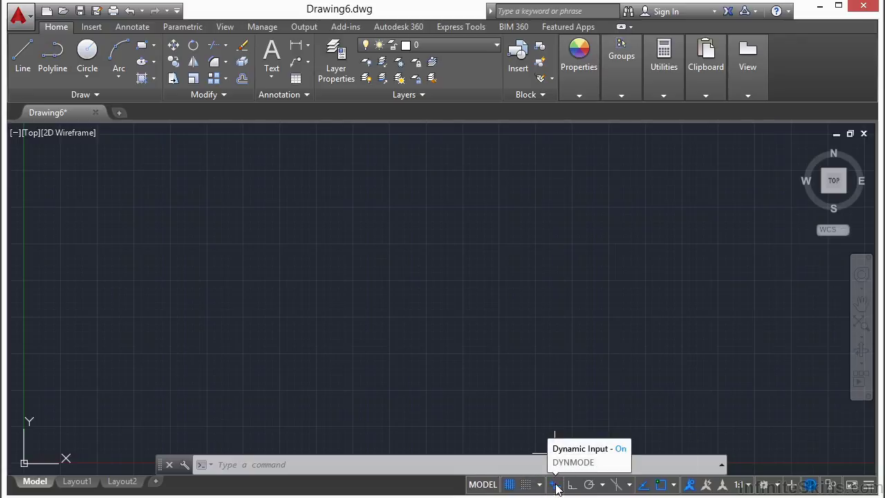
left_click(555, 485)
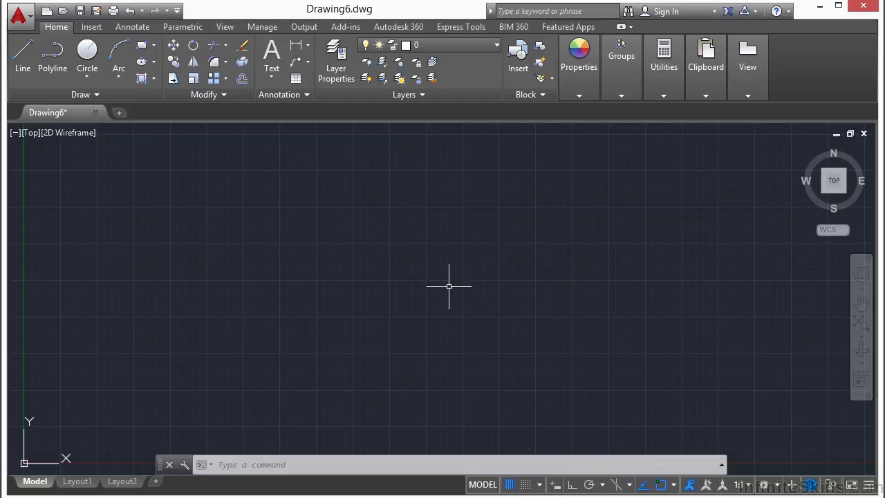
type("LINE")
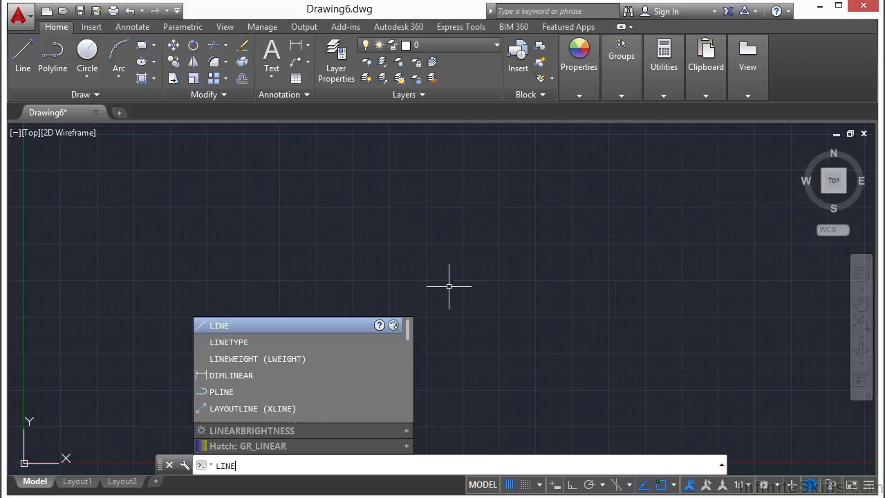
key("Down")
key("BackSpace")
key("BackSpace")
key("BackSpace")
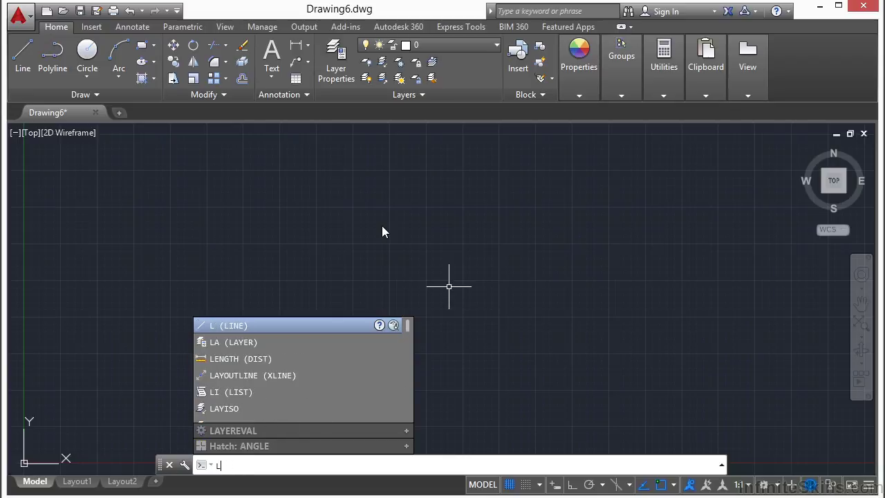
key("BackSpace")
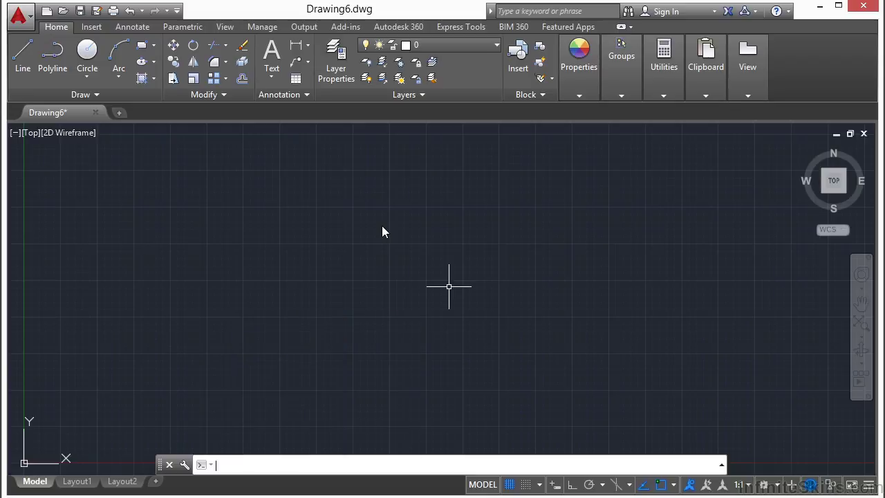
type("ERASE")
key("Up")
key("Up")
key("Up")
key("Up")
key("Up")
key("Up")
key("Up")
- Draw a short slanted line in the middle of the drawing with LINE, undoing the first start point and picking a new one
type("LINE")
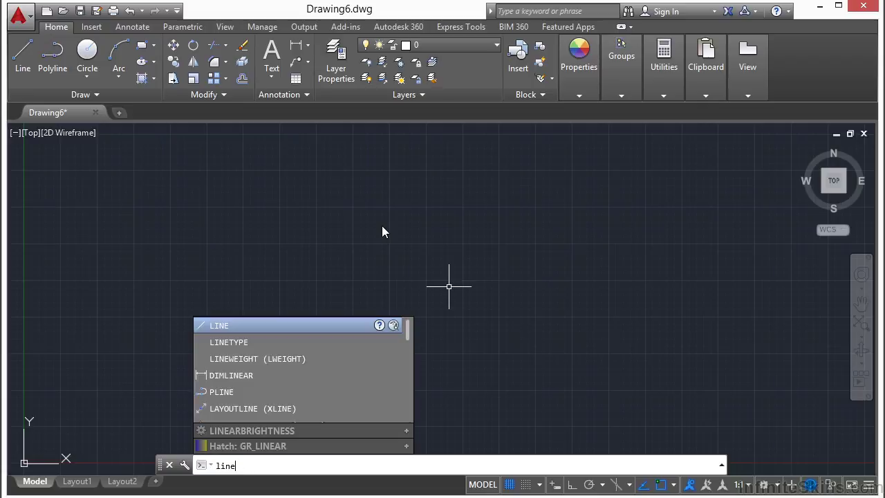
key("Return")
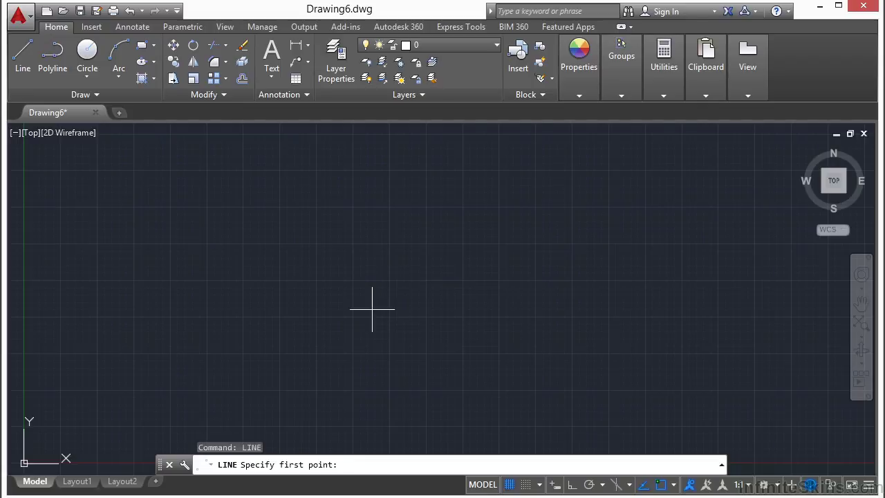
left_click(328, 284)
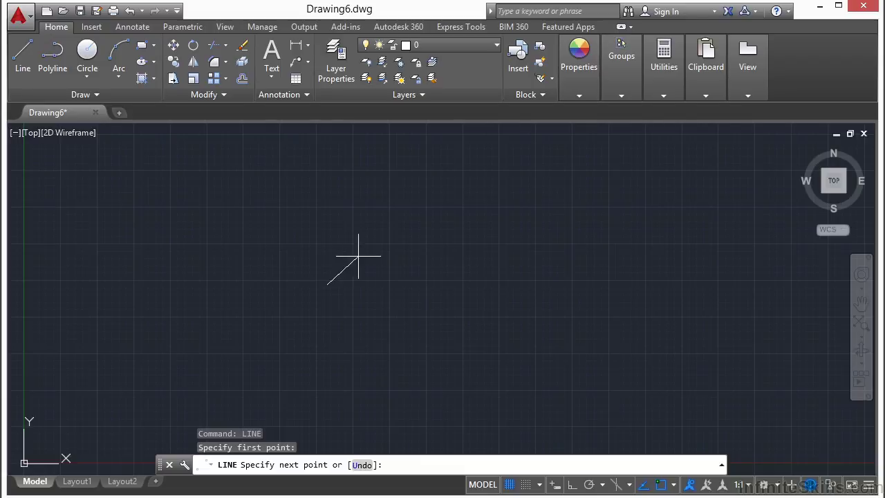
left_click(364, 467)
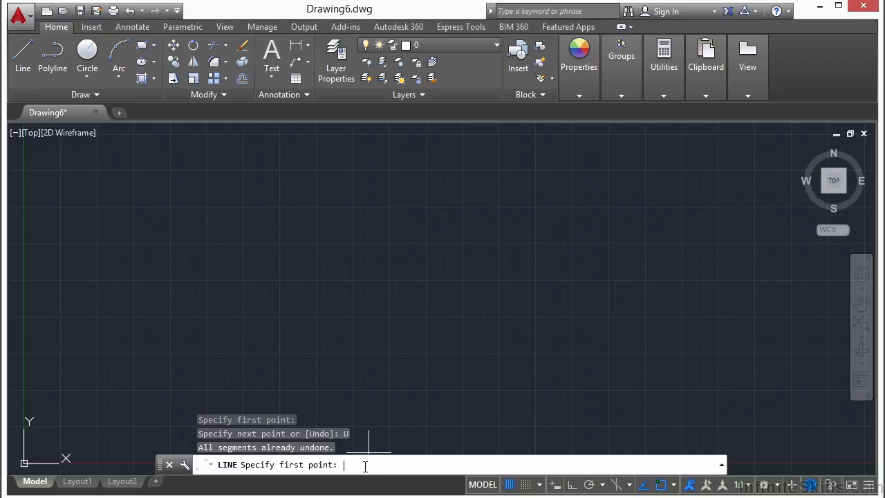
left_click(405, 291)
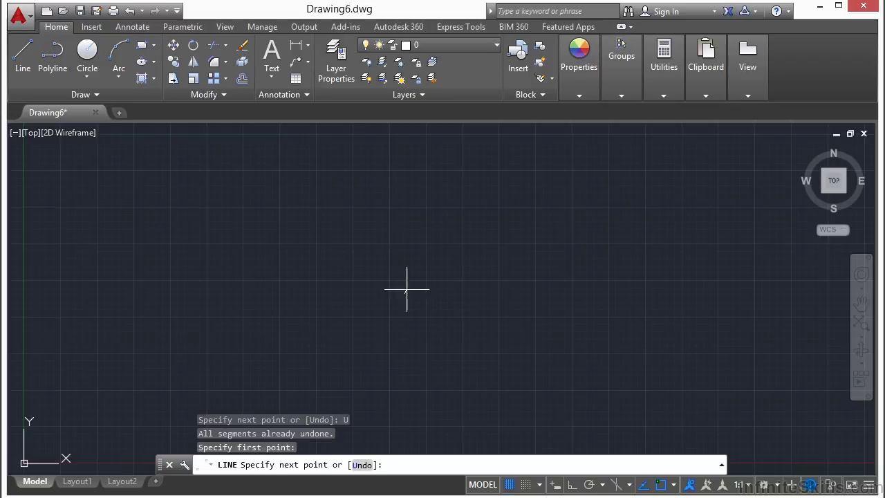
left_click(467, 254)
right_click(540, 274)
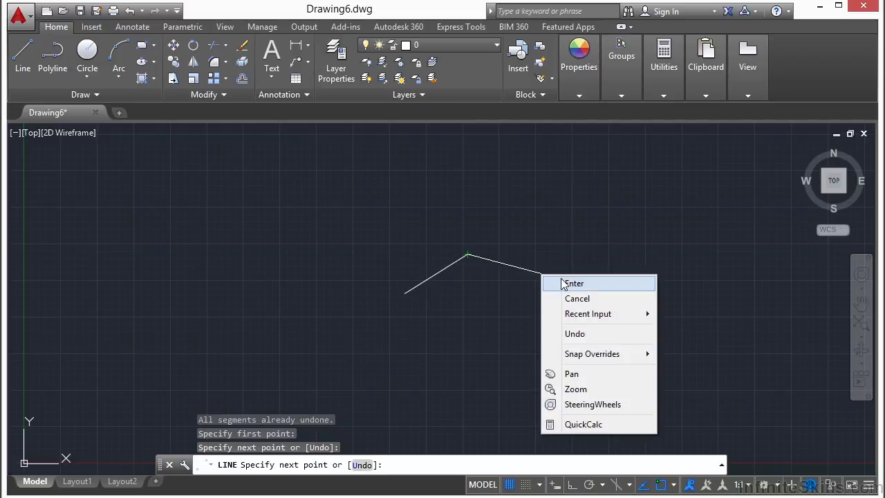
left_click(557, 282)
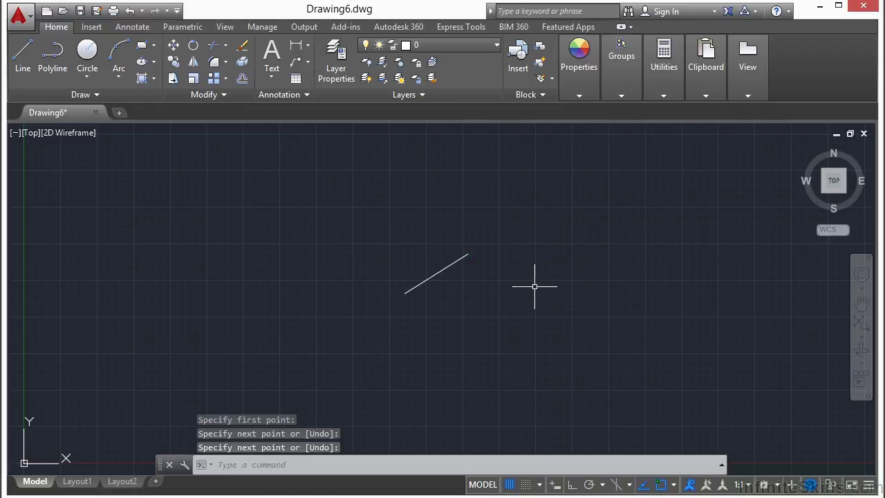
- Draw a circle with a radius of about 3.66, above and to the left of the slanted line
type("c")
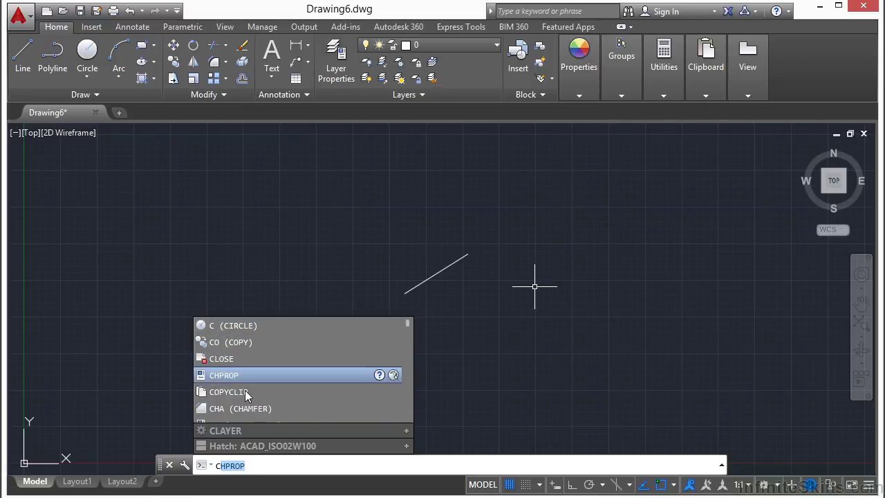
left_click(243, 326)
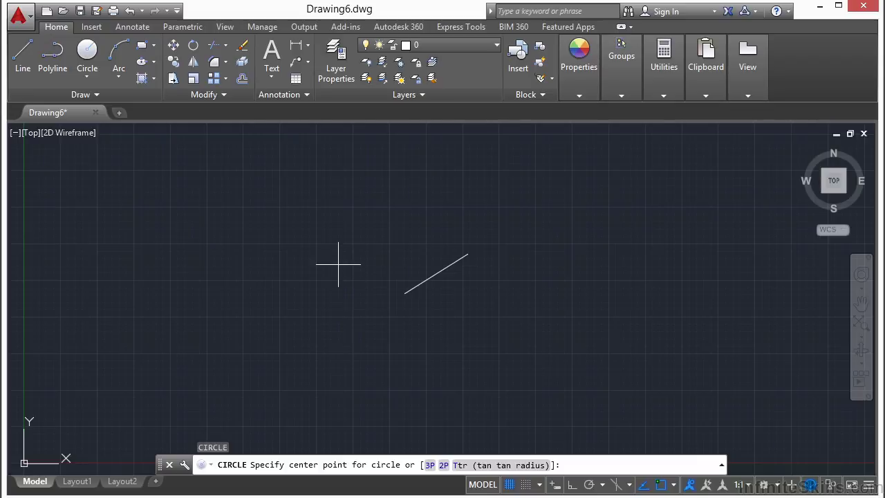
left_click(333, 217)
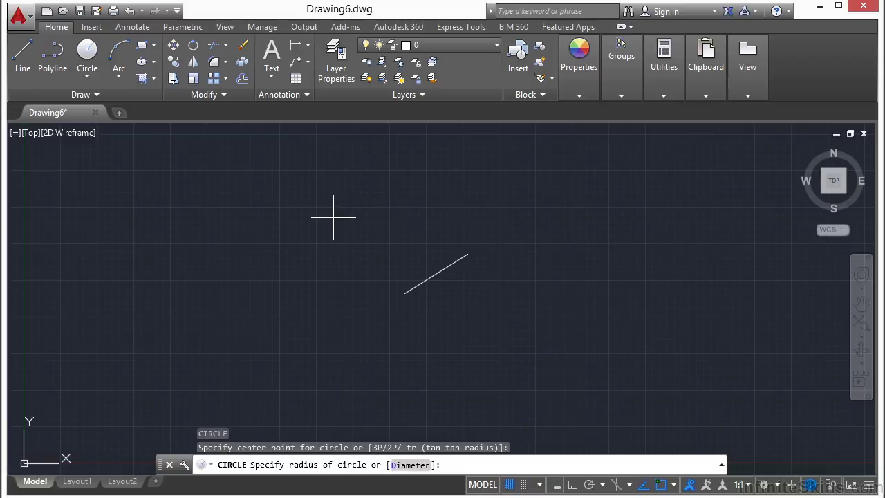
left_click(282, 233)
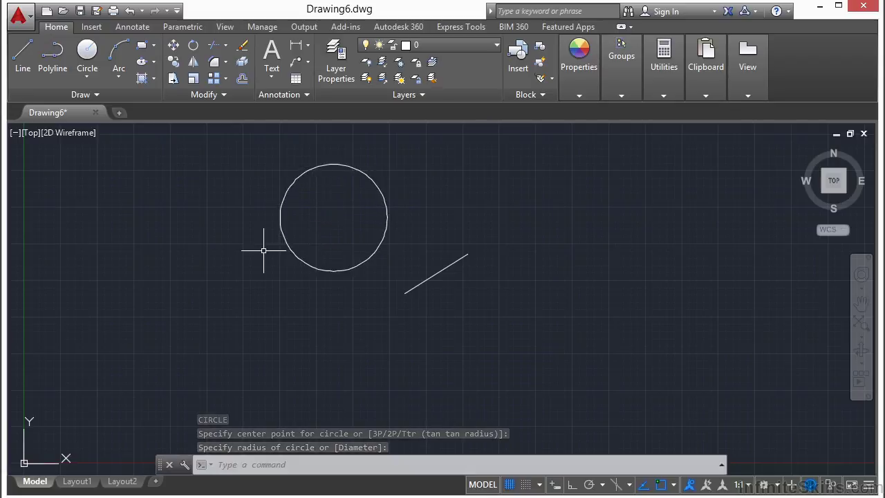
- Draw a second circle with a diameter of 5, below and to the left of the first circle, using the Diameter option
key("Return")
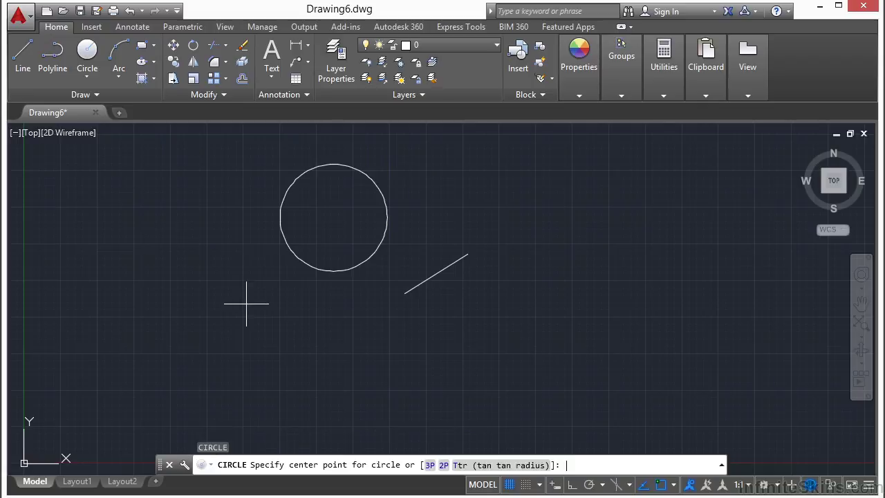
left_click(222, 322)
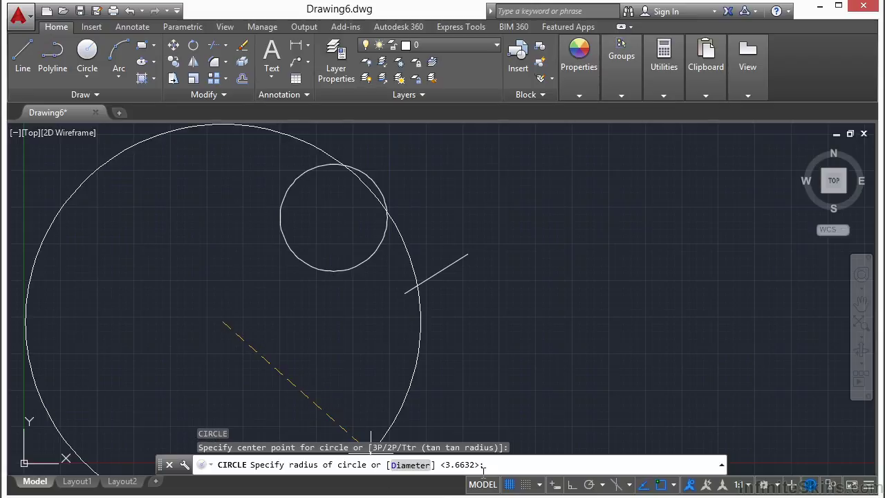
left_click(411, 466)
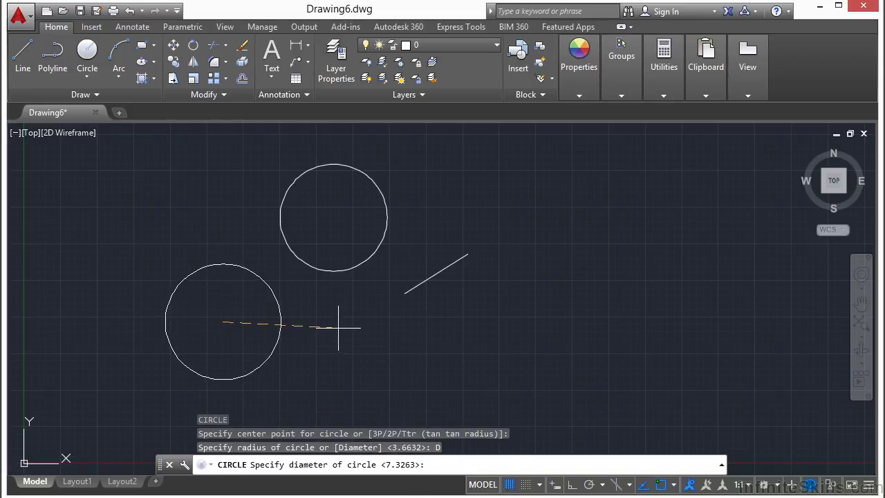
type("5")
key("Return")
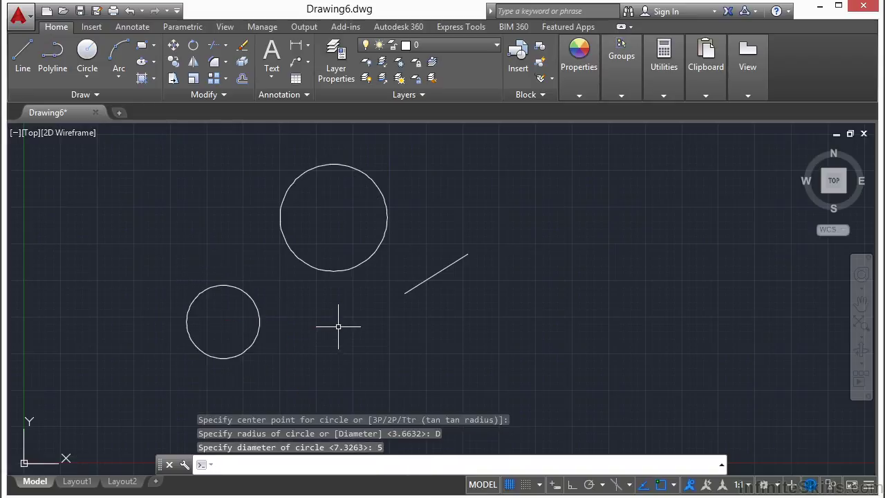
- Draw a three-point circle to the right of the slanted line with the 3P option
key("Return")
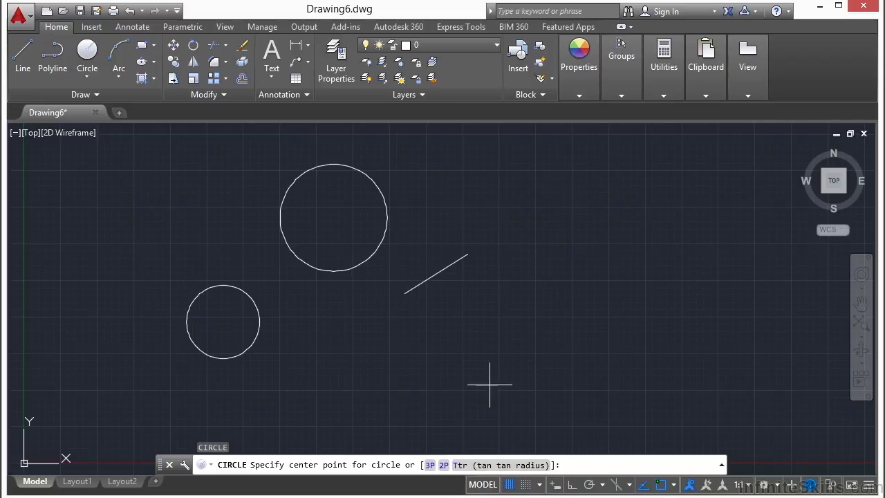
type("3p")
key("Return")
left_click(509, 297)
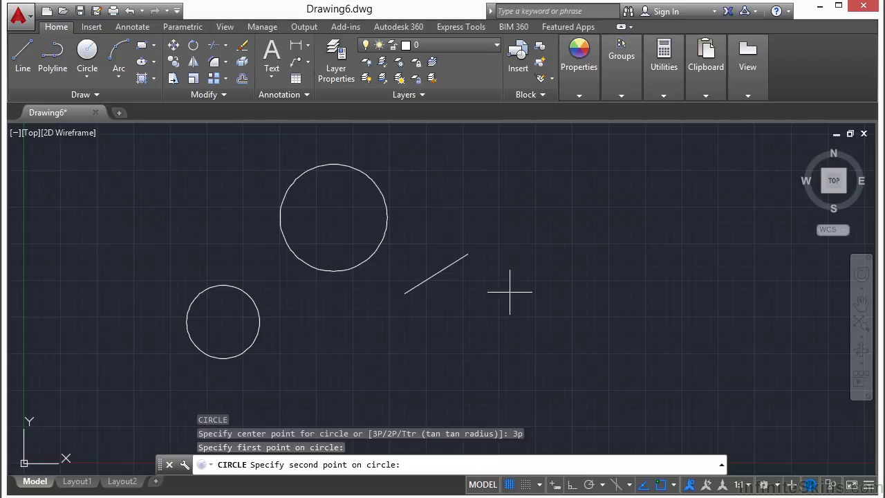
left_click(544, 243)
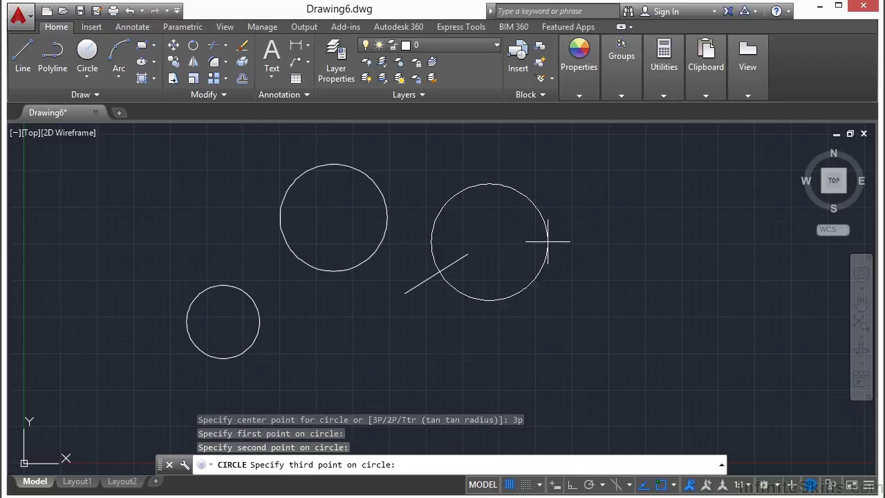
left_click(614, 311)
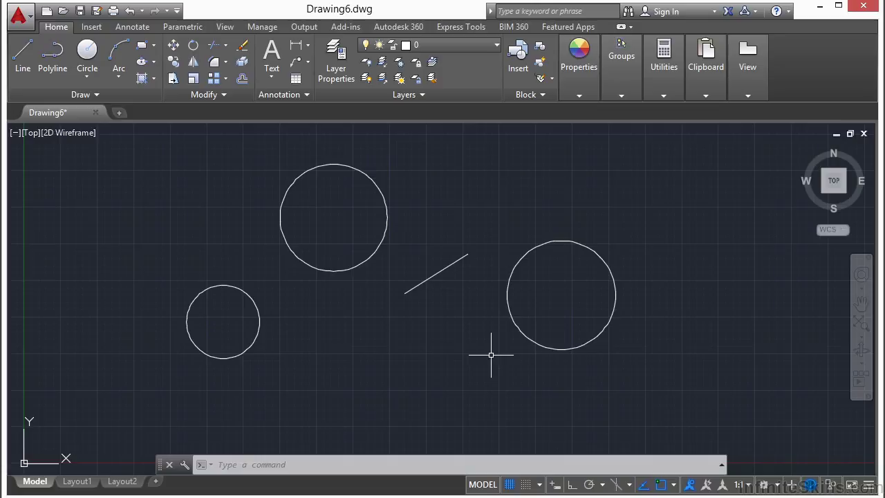
- Draw a small horizontal rectangle above the three-point circle with the RECTANG command
type("REC")
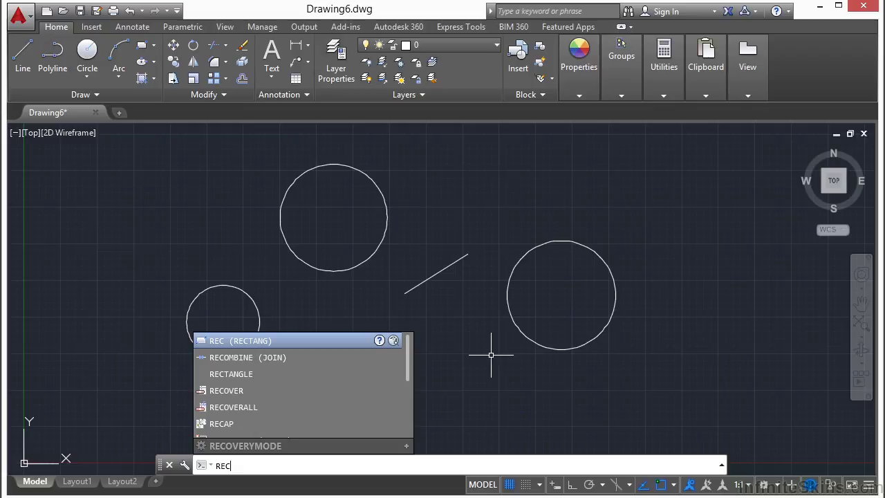
key("Return")
left_click(483, 168)
left_click(556, 194)
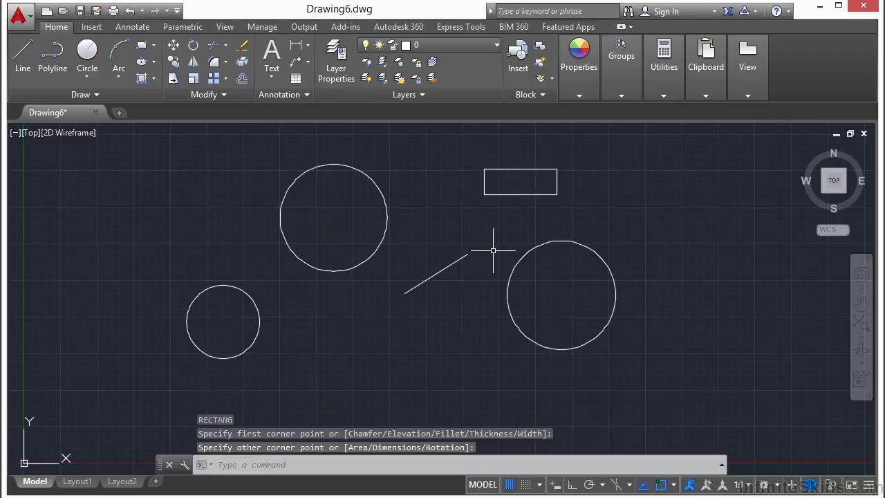
- Draw two small rectangles with the RECTANG command, one below and left of the slanted line, the other lower and further right
type("REC")
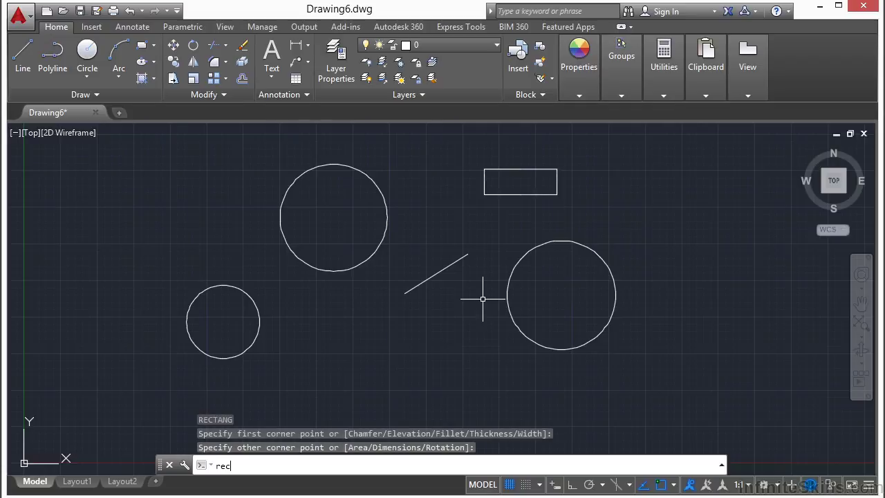
key("Return")
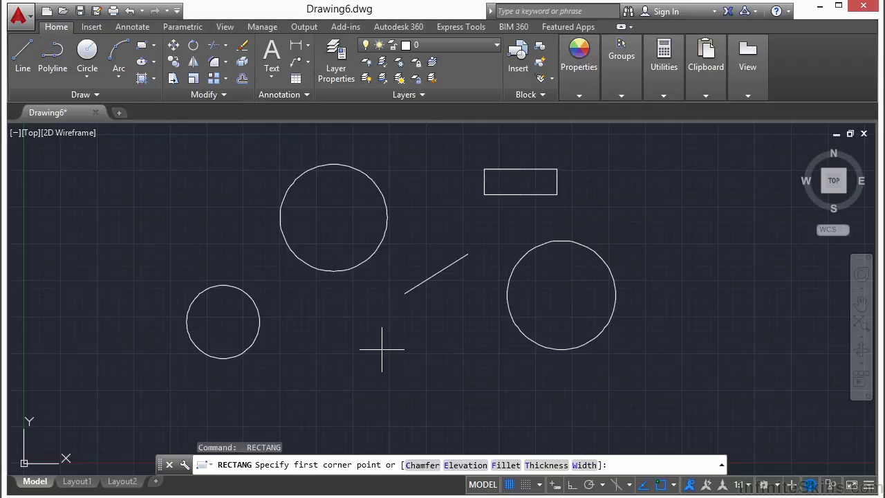
left_click(343, 317)
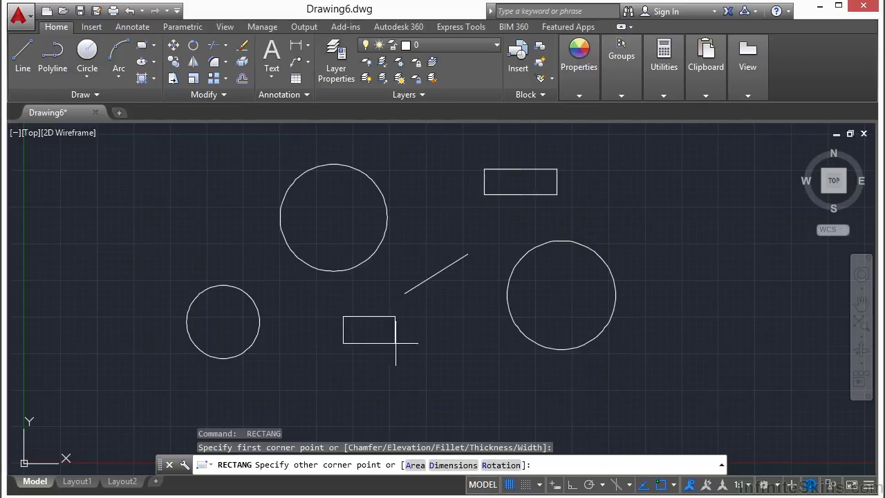
left_click(398, 342)
key("Return")
left_click(437, 353)
left_click(499, 387)
- Repeat the RECTANG command to draw a small horizontal rectangle to the right of the one above the three-point circle
key("Return")
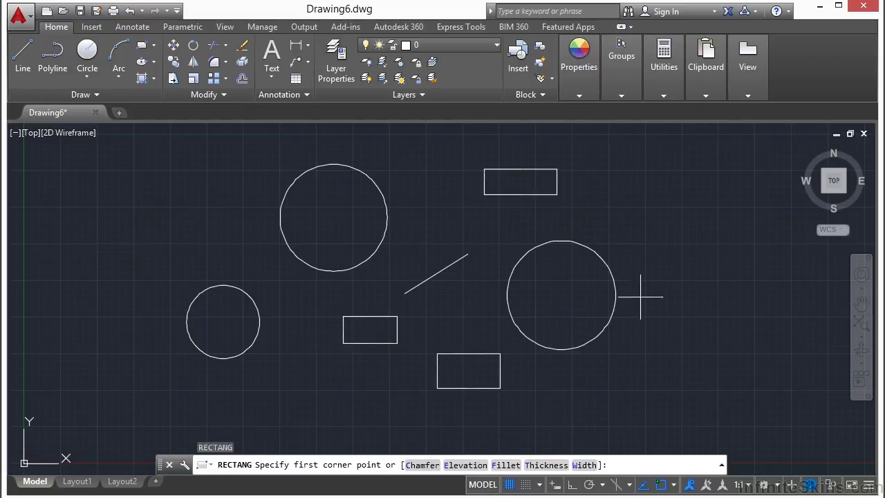
left_click(651, 175)
left_click(711, 203)
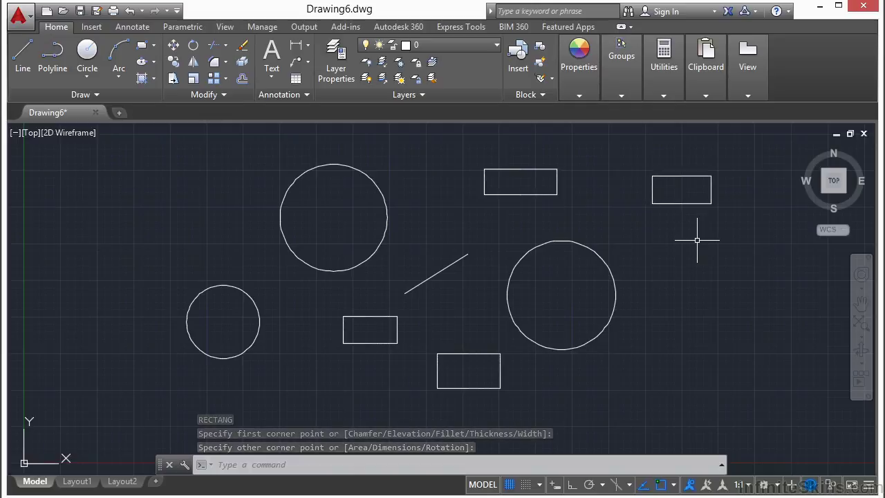
left_click(697, 240)
key("Escape")
key("Escape")
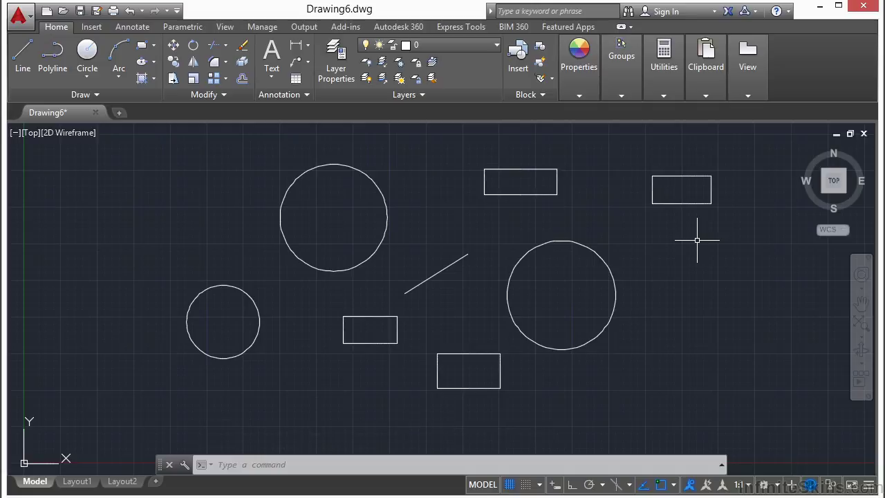
- Open the Properties palette, undock it as a floating palette, and dock it again beside the drawing area
scroll(341, 192, "down", 2)
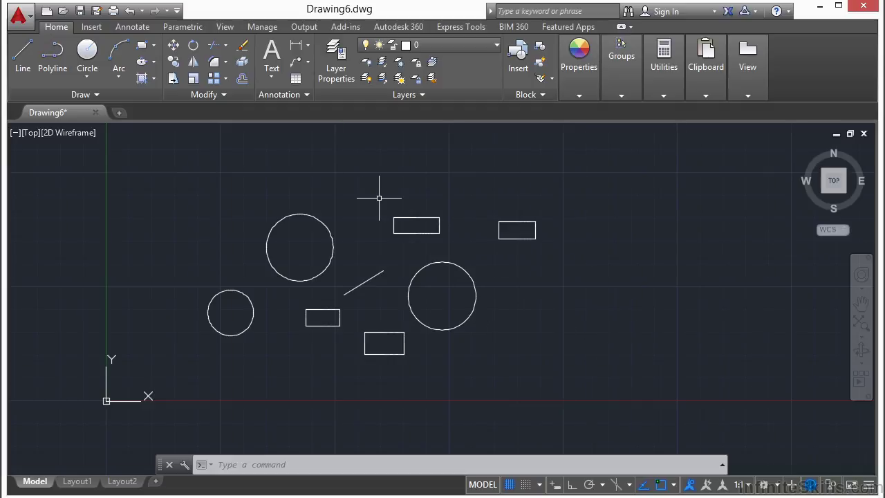
key("ctrl+1")
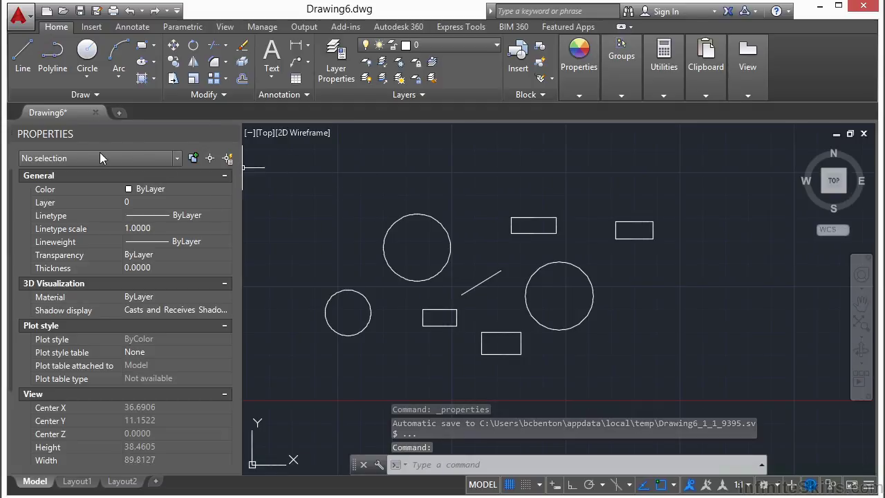
left_click_drag(26, 134, 163, 92)
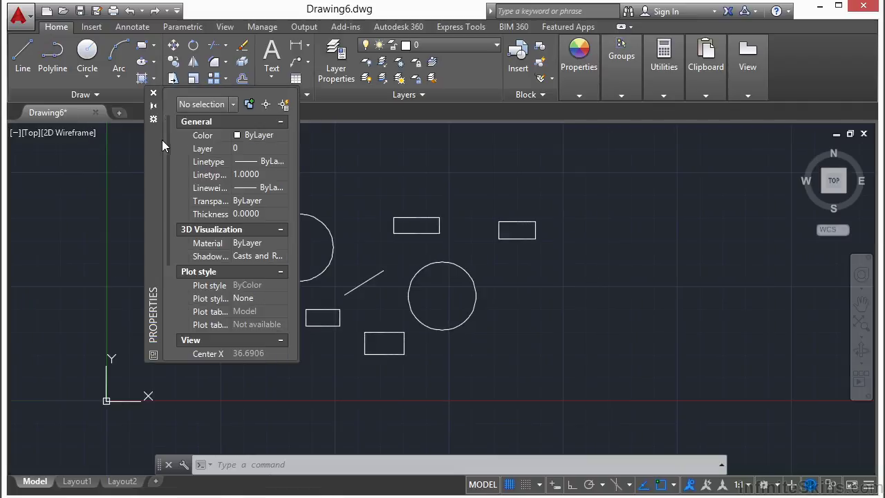
mouse_move(154, 158)
left_mouse_down()
mouse_move(124, 198)
mouse_move(141, 215)
mouse_move(29, 206)
left_mouse_up()
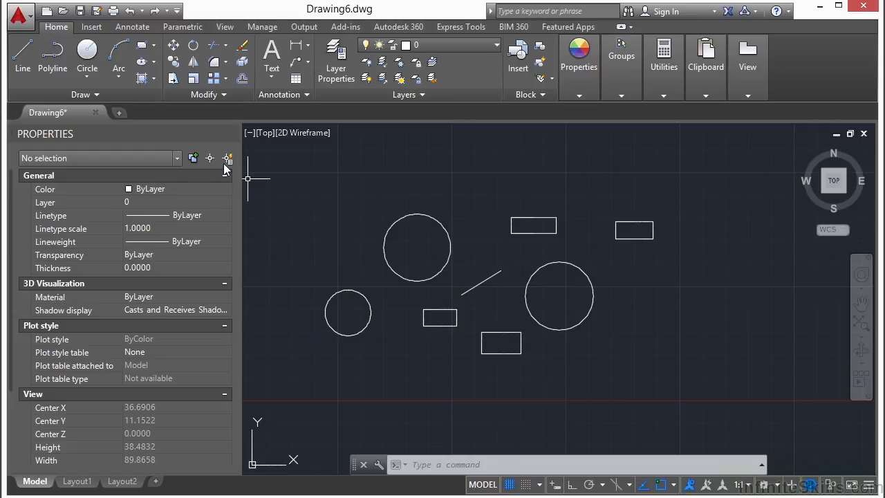
- Select all objects, use Quick Select to reduce them to a new, non-appended set of Circle objects from the entire drawing, and clear the selection
left_click(695, 186)
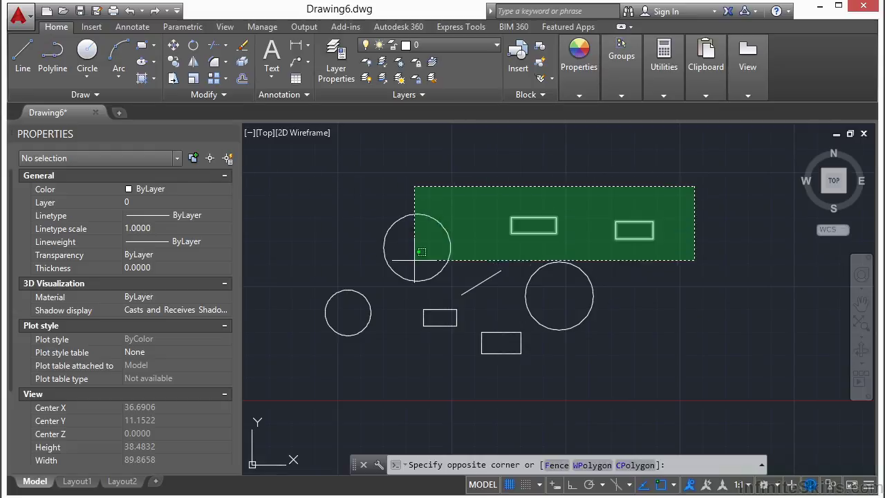
left_click(317, 389)
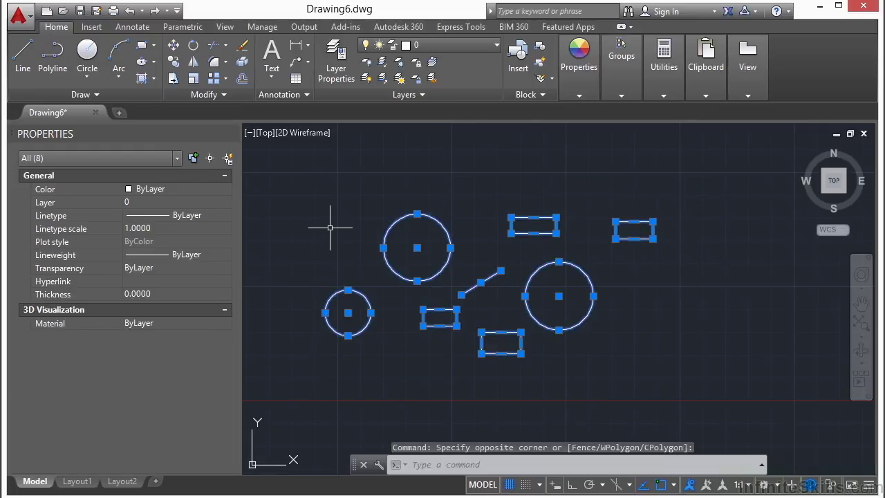
left_click(228, 159)
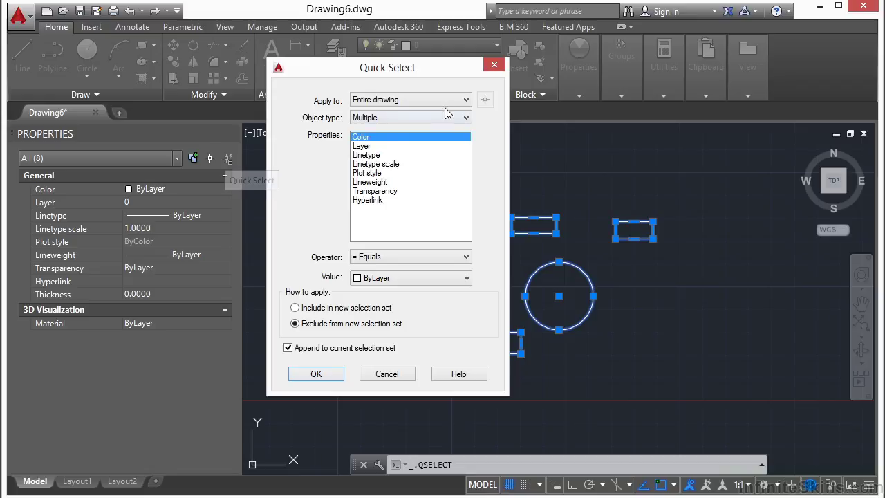
left_click(466, 102)
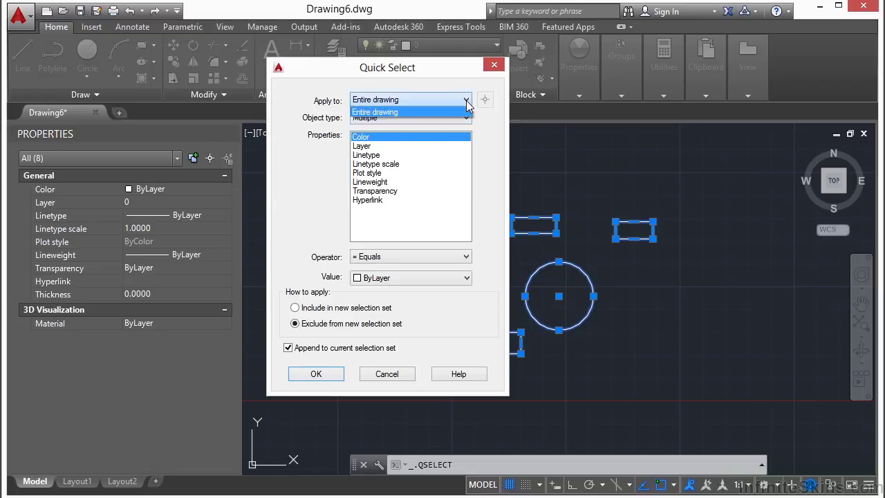
left_click(398, 111)
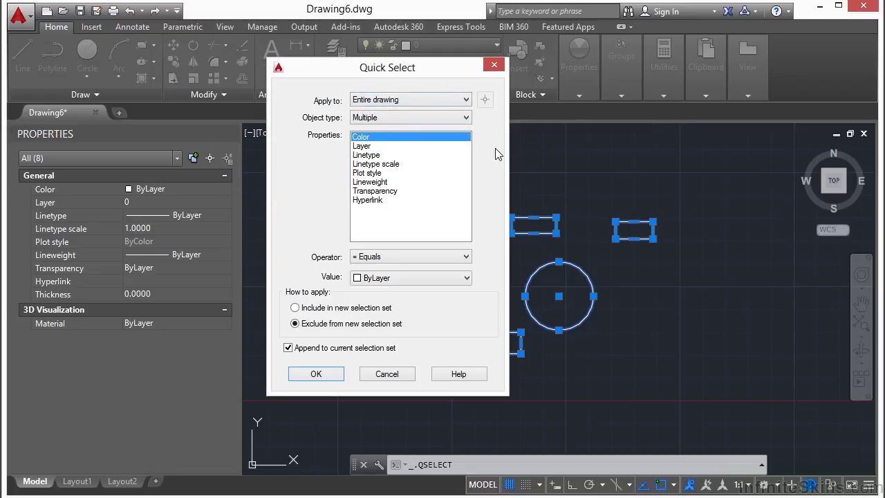
left_click(465, 117)
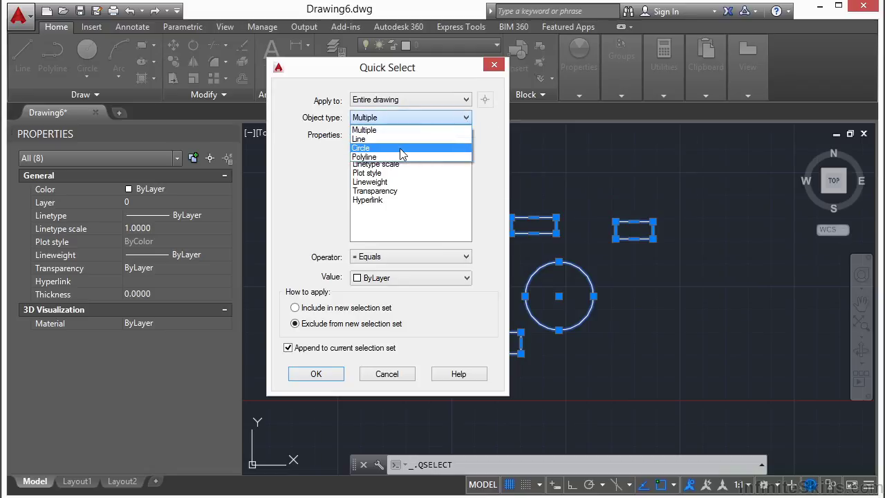
left_click(406, 148)
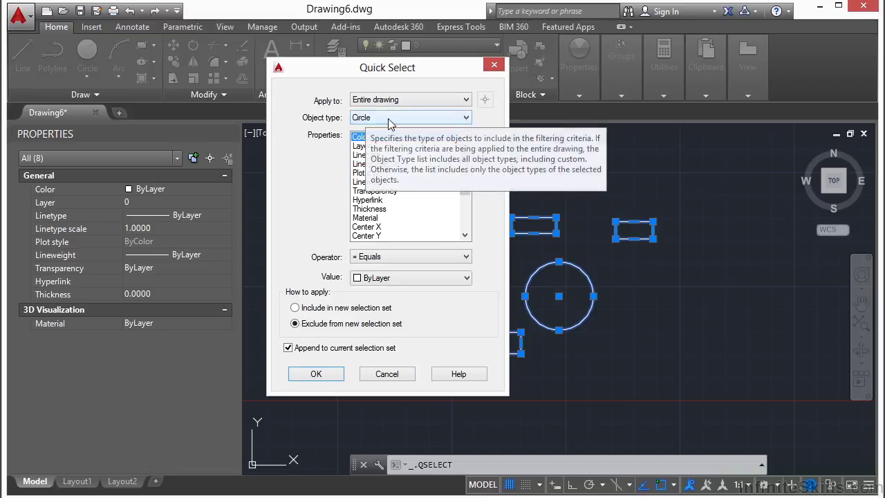
left_click(322, 309)
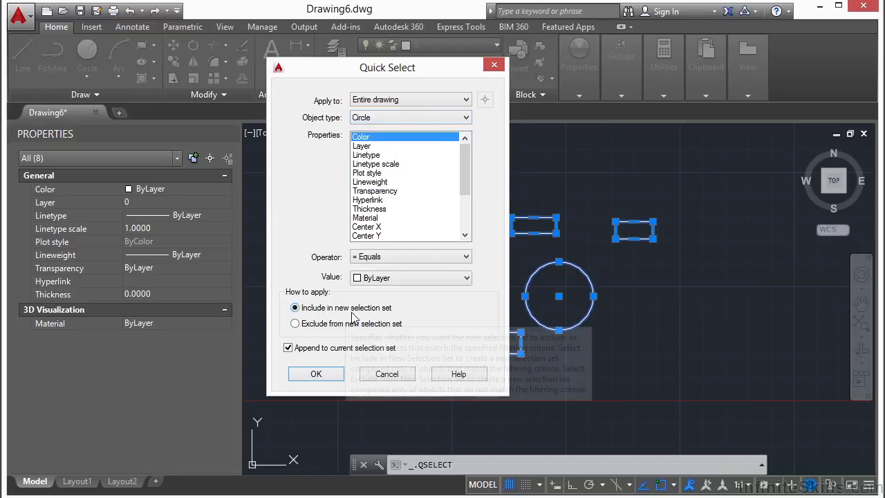
left_click(339, 347)
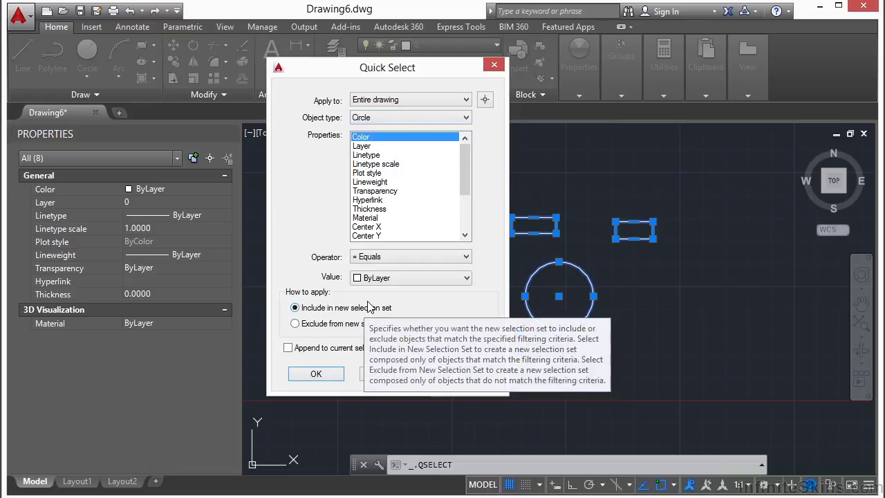
left_click(312, 374)
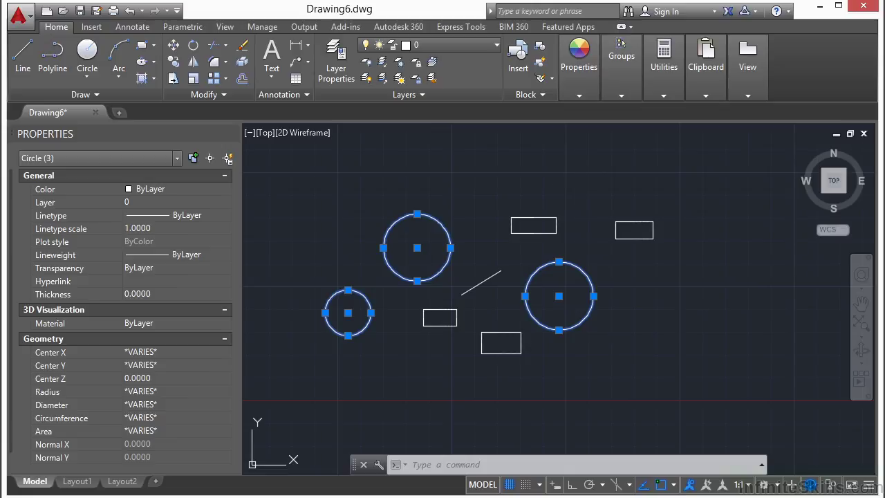
key("Escape")
key("Escape")
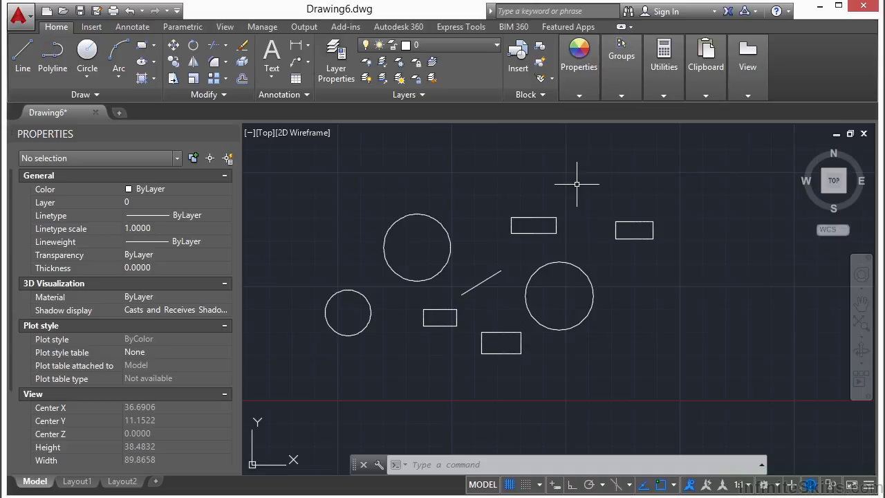
- Look at the Help home page, close it, and close the Properties palette
key("F1")
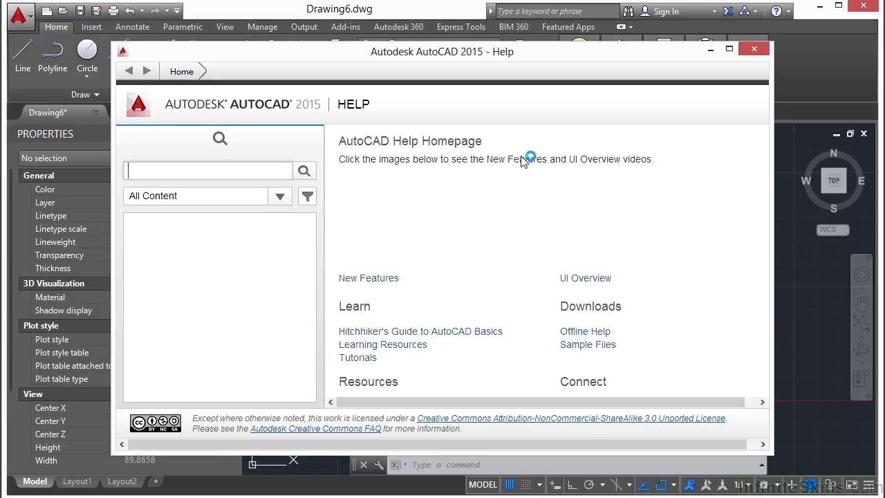
left_click(753, 48)
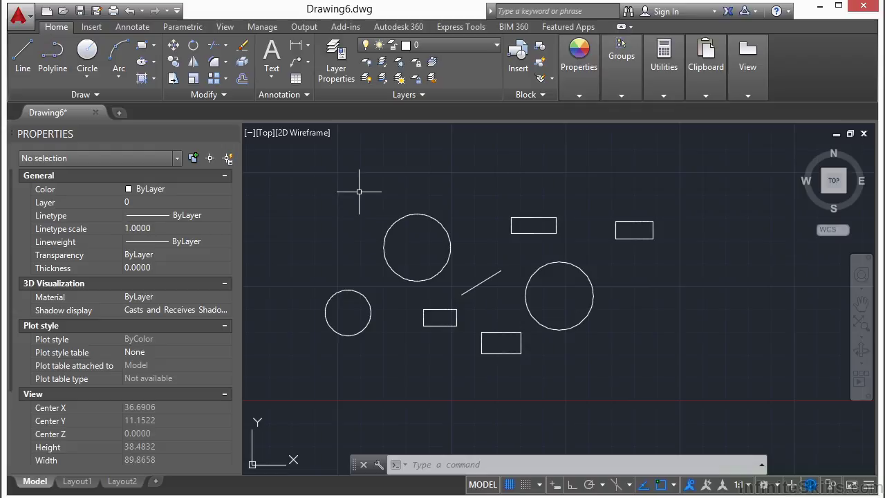
left_click(231, 132)
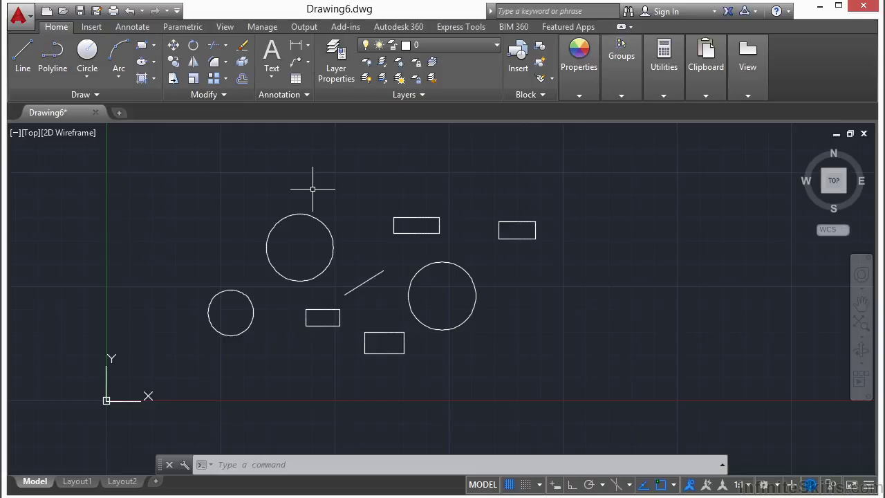
- Draw a rectangle with RECTANG above and right of the rightmost rectangle, picking the recent input 46.9938,17.7392 as its opposite corner
type("rec")
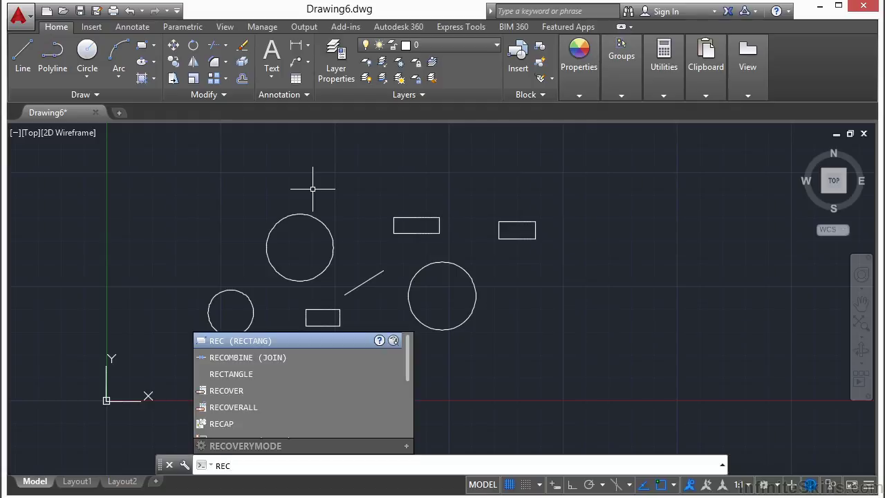
key("Return")
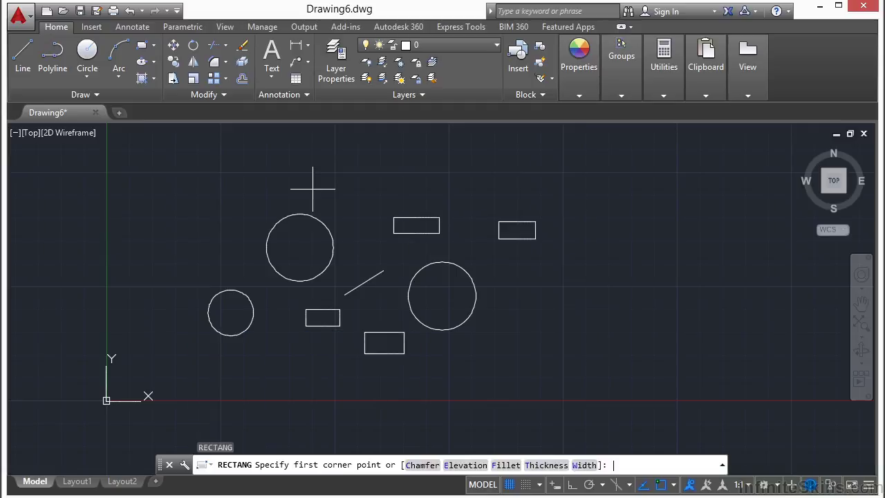
left_click(572, 180)
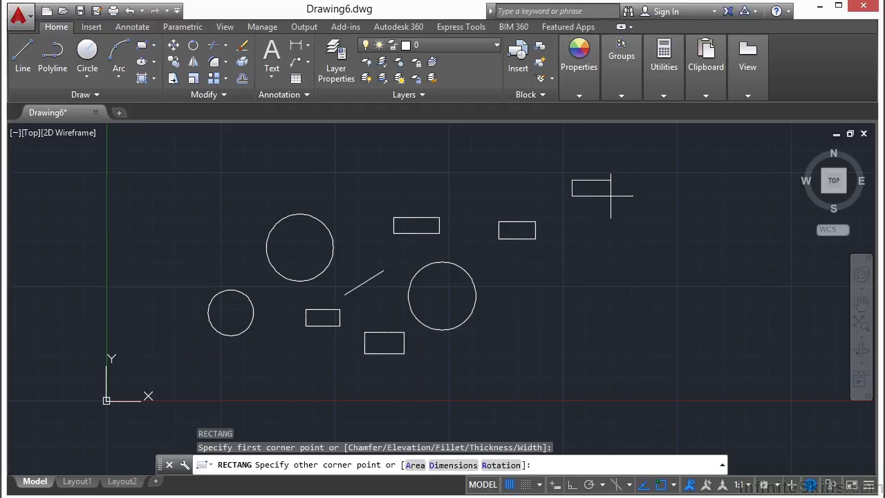
right_click(610, 195)
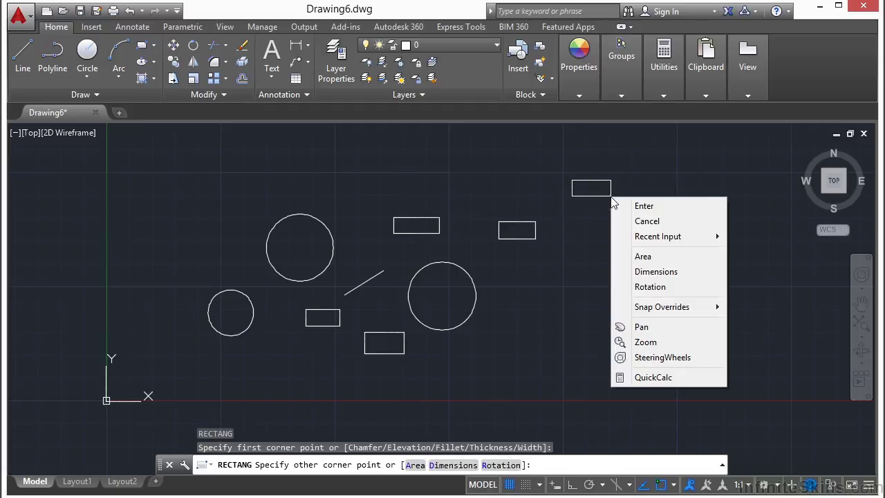
mouse_move(674, 242)
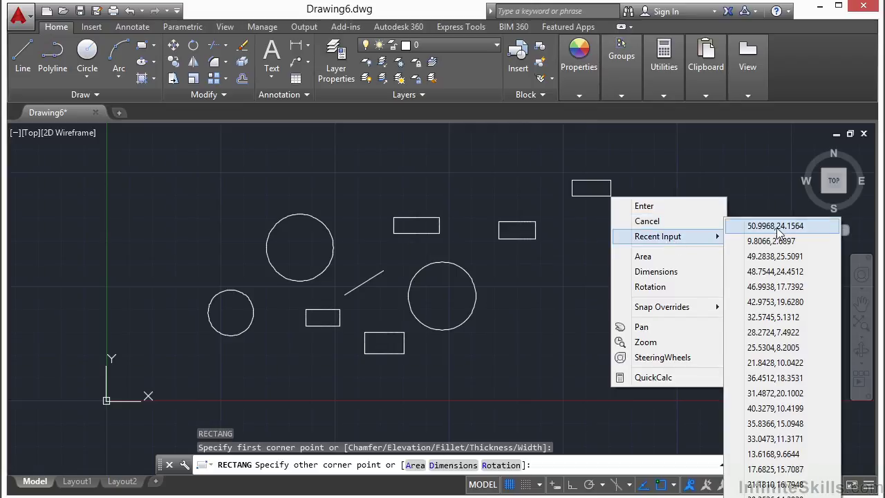
left_click(783, 287)
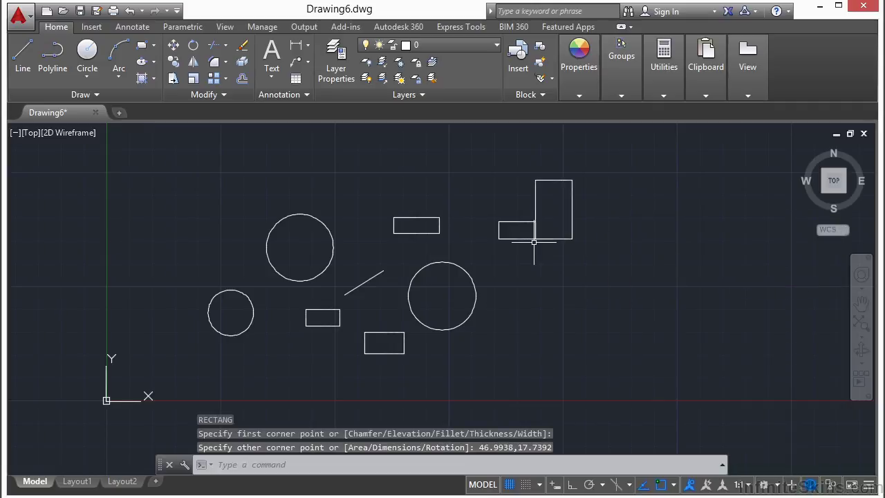